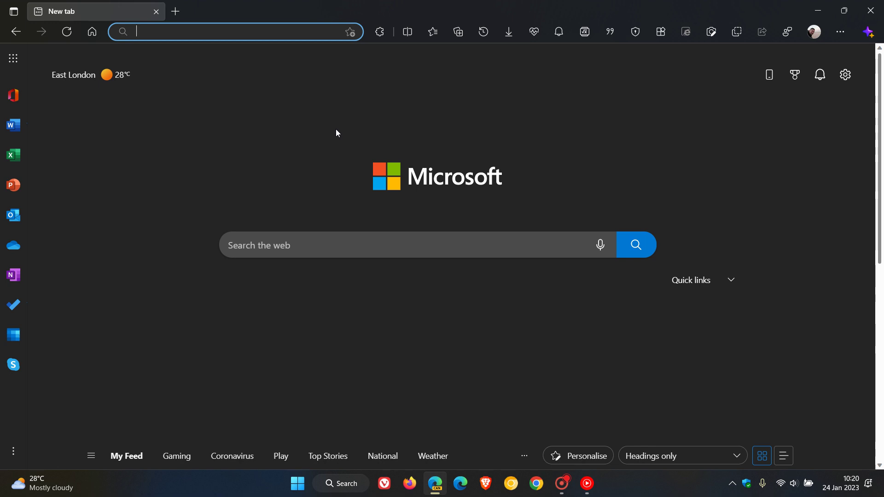
- Open the edge://flags Experiments page and search the flags for 'overlay'
type("e")
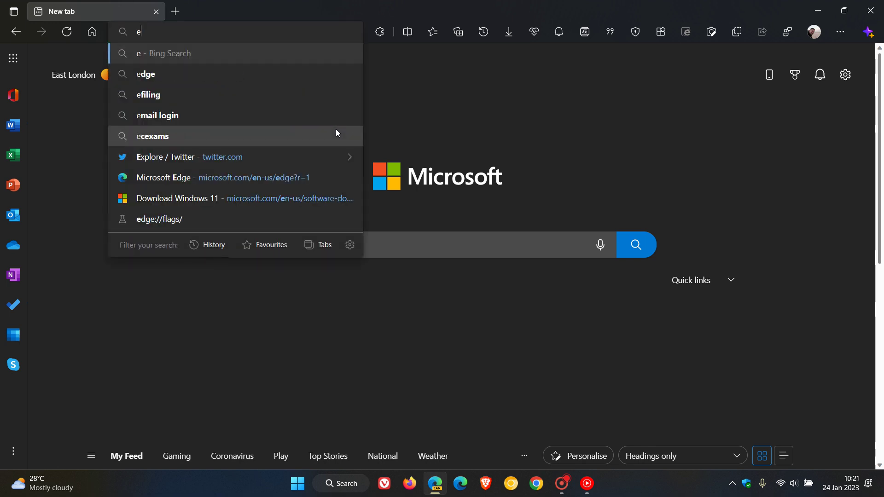
type("f")
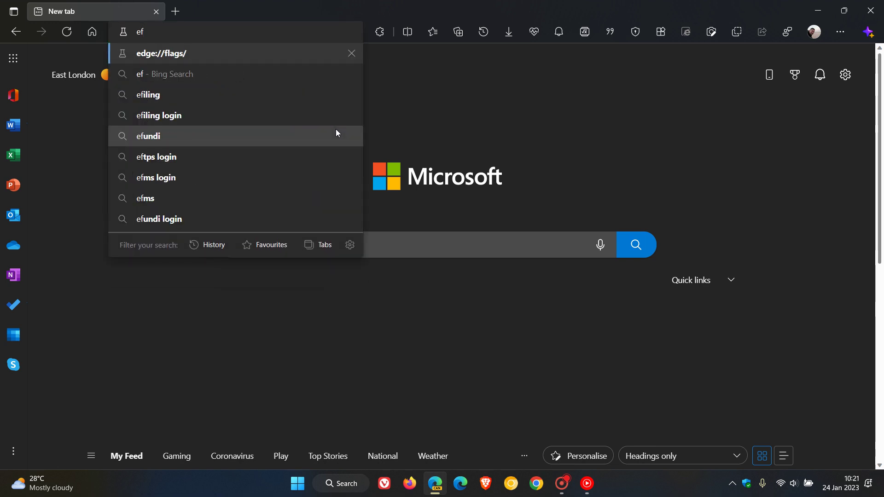
key("Return")
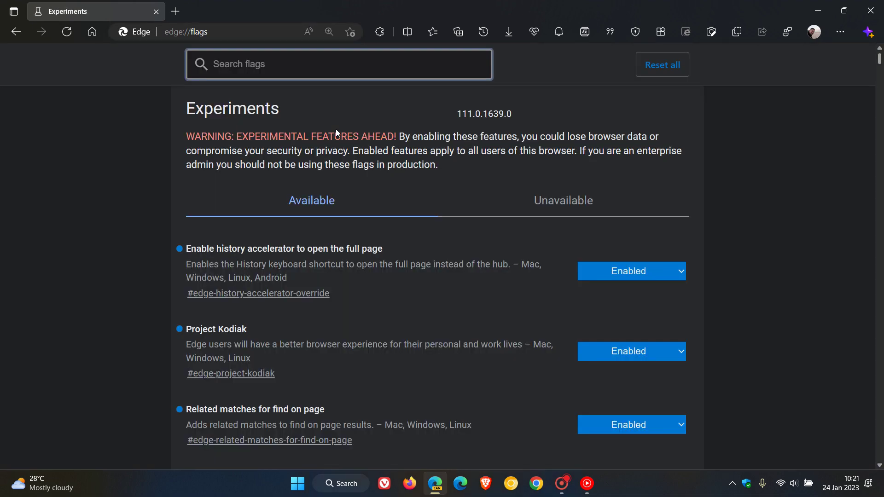
type("over")
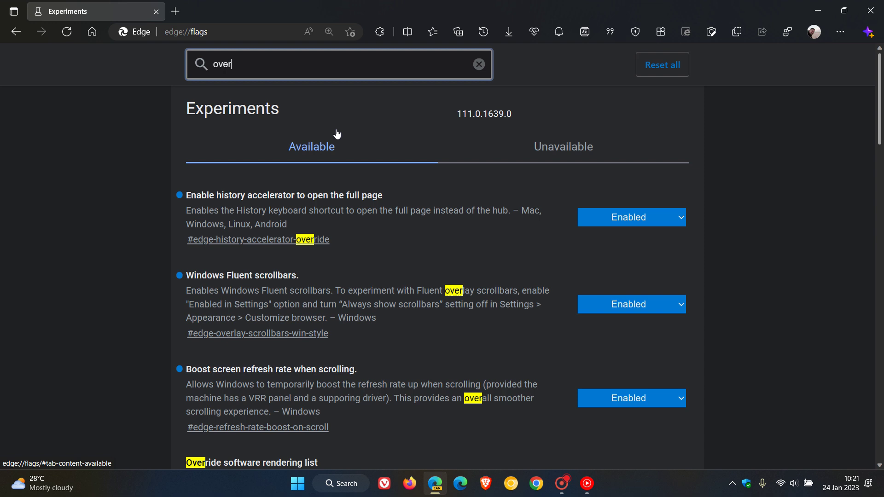
type("lay")
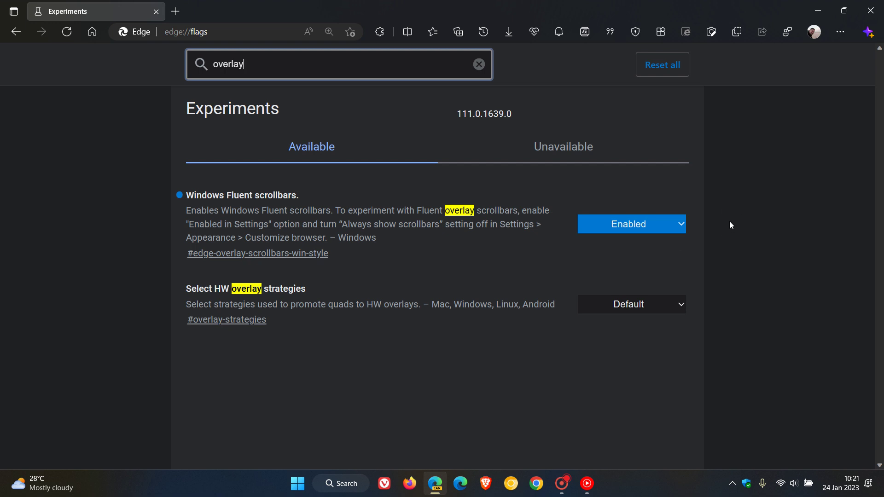
- Set the Windows Fluent scrollbars flag to Enabled in Settings and restart the browser
left_click(667, 232)
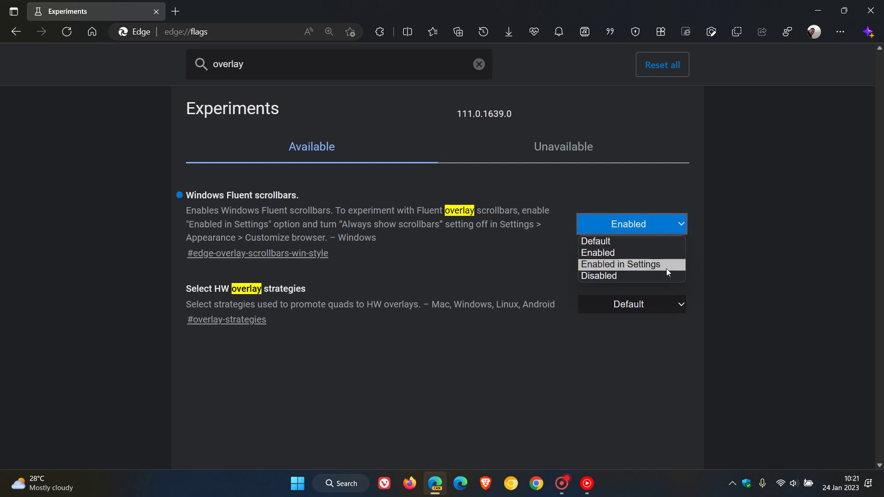
left_click(629, 265)
left_click(808, 441)
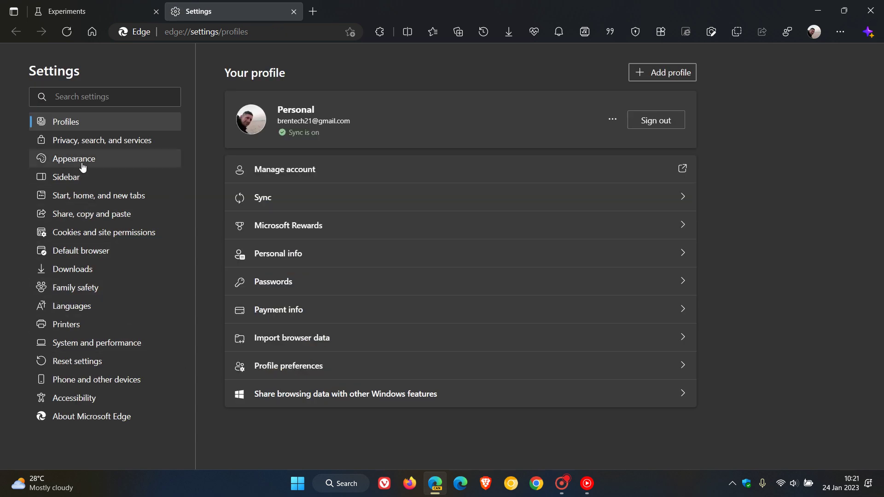
- Switch on Always show scrollbars under Customise browser in the Appearance settings
left_click(83, 164)
scroll(769, 175, "down", 9)
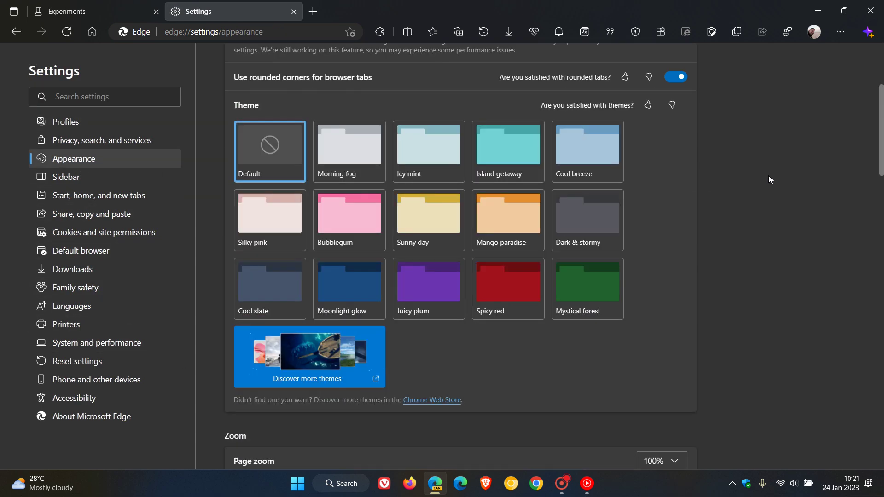
scroll(783, 158, "down", 15)
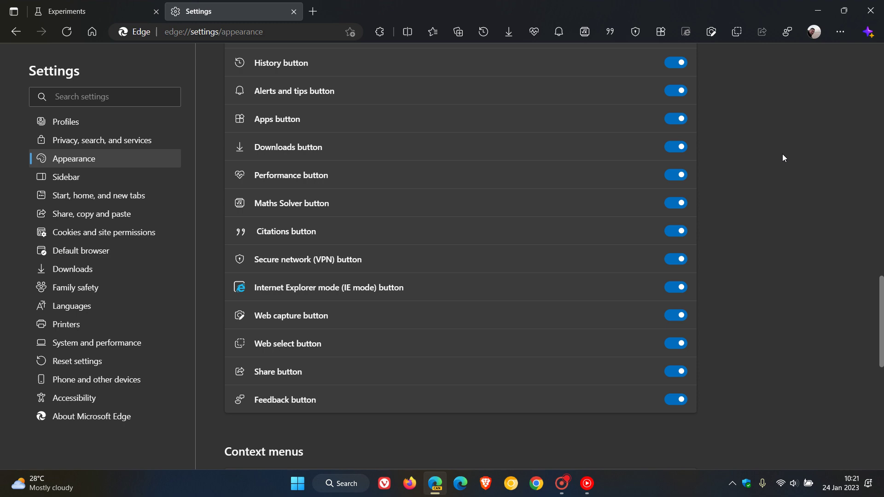
scroll(783, 158, "down", 7)
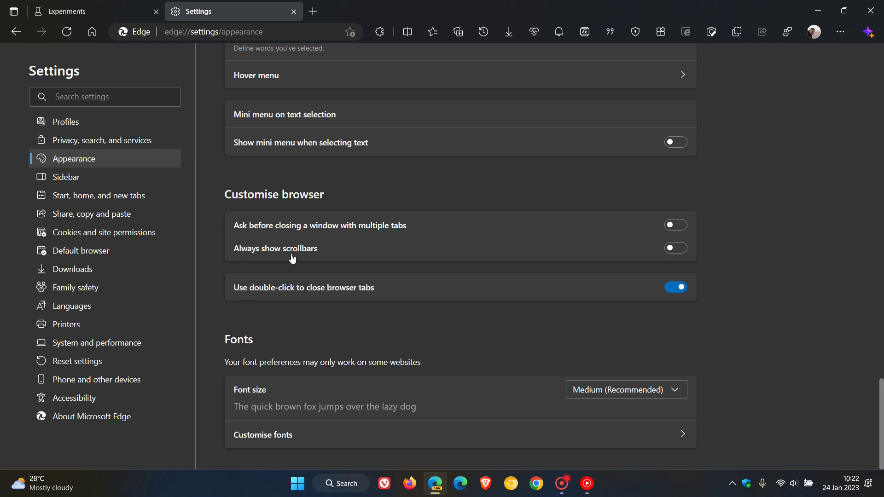
left_click(681, 249)
- Return to the Experiments tab and scroll through the flags list
left_click(123, 16)
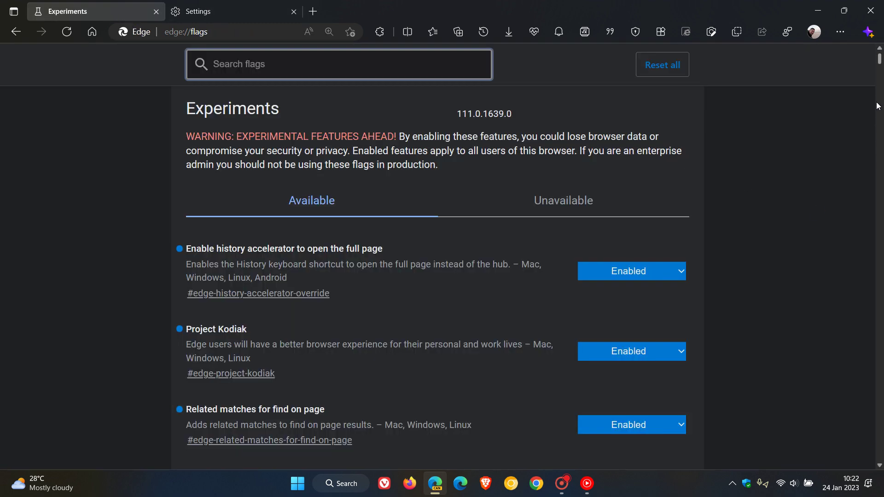
scroll(829, 146, "down", 10)
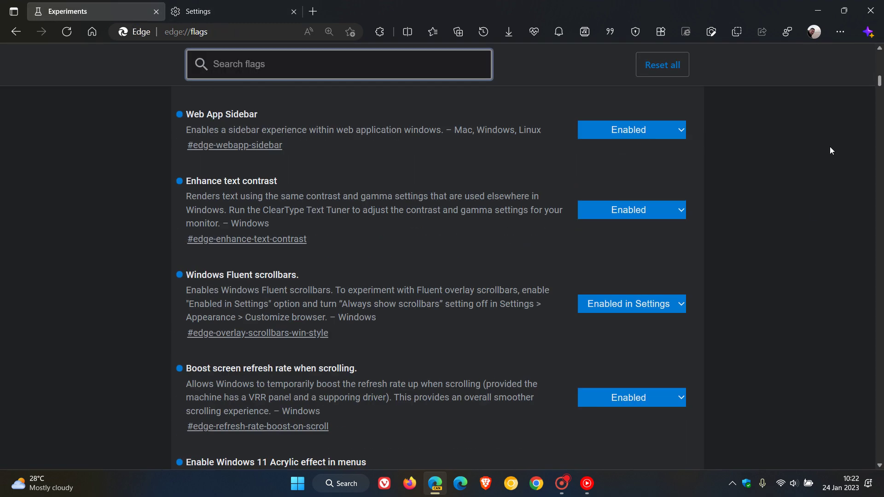
scroll(830, 147, "down", 15)
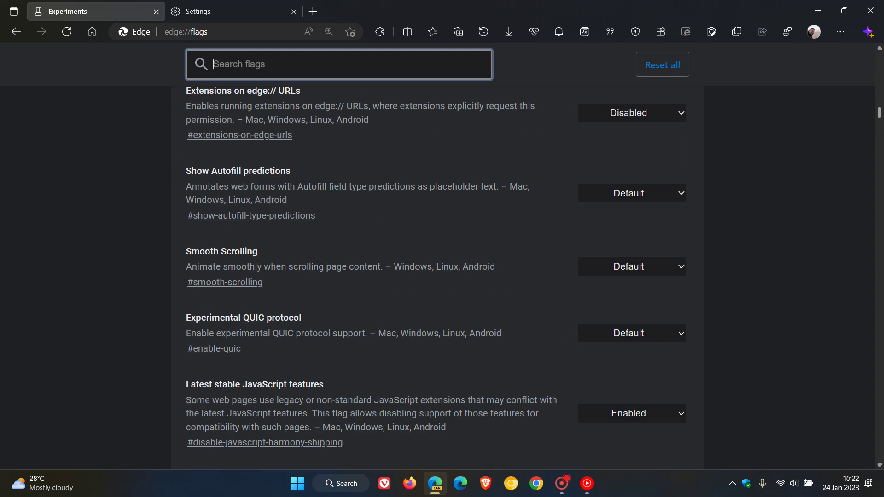
scroll(806, 183, "down", 8)
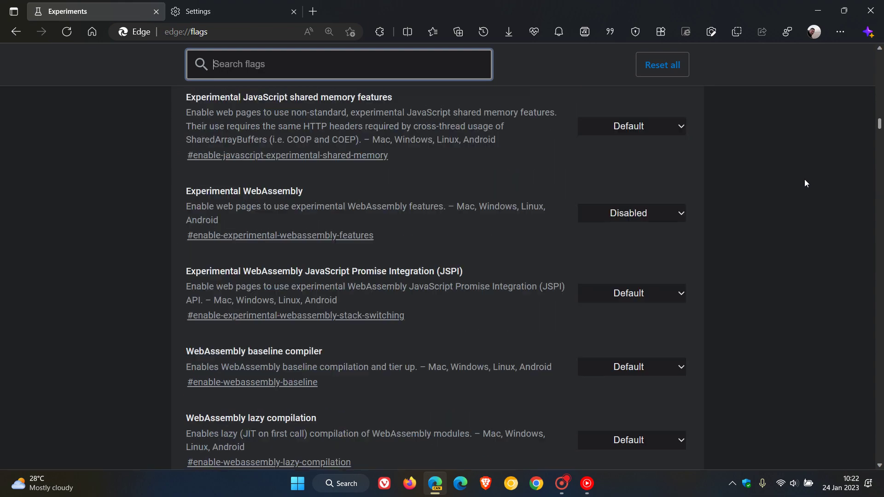
scroll(806, 183, "up", 15)
scroll(806, 180, "up", 20)
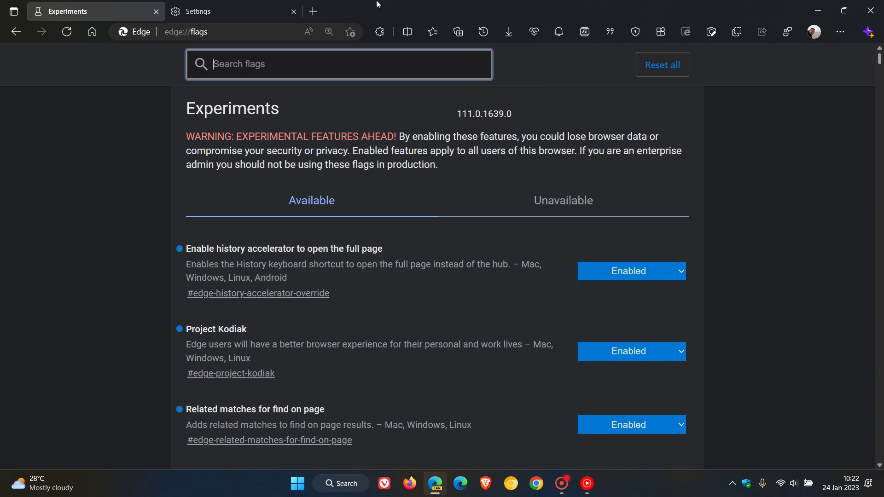
- Open a new tab showing the Microsoft start page and scroll it
left_click(313, 11)
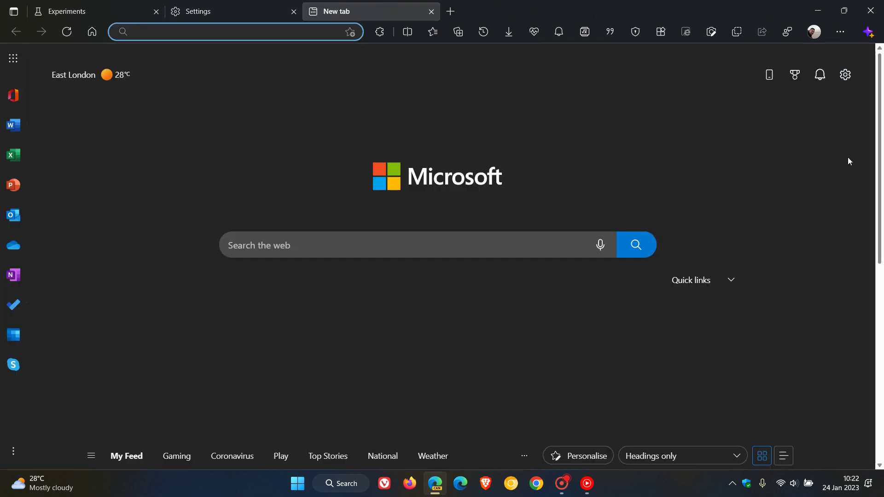
scroll(812, 184, "down", 3)
scroll(817, 194, "up", 3)
- Turn Always show scrollbars off, then scroll through the flags on the Experiments tab
left_click(220, 15)
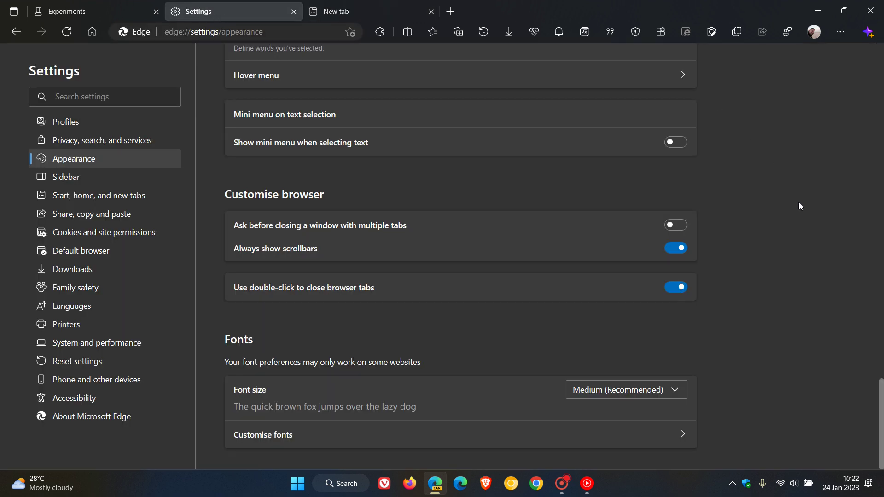
left_click(677, 252)
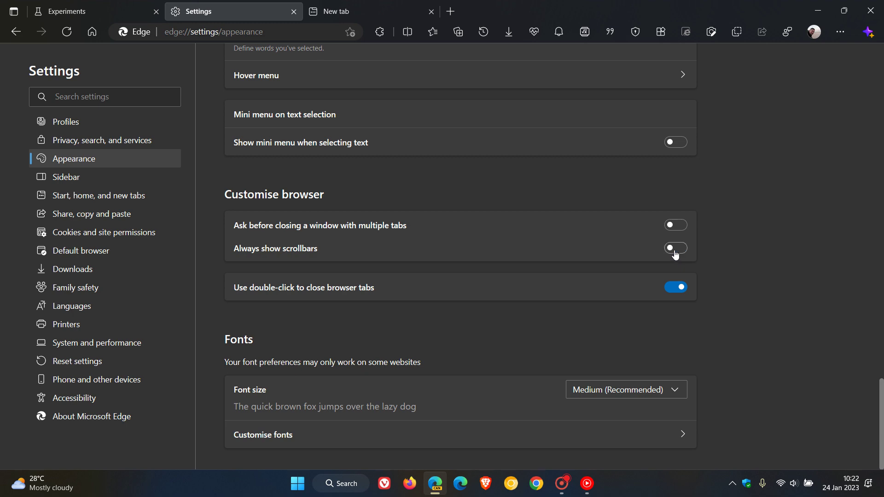
left_click(99, 11)
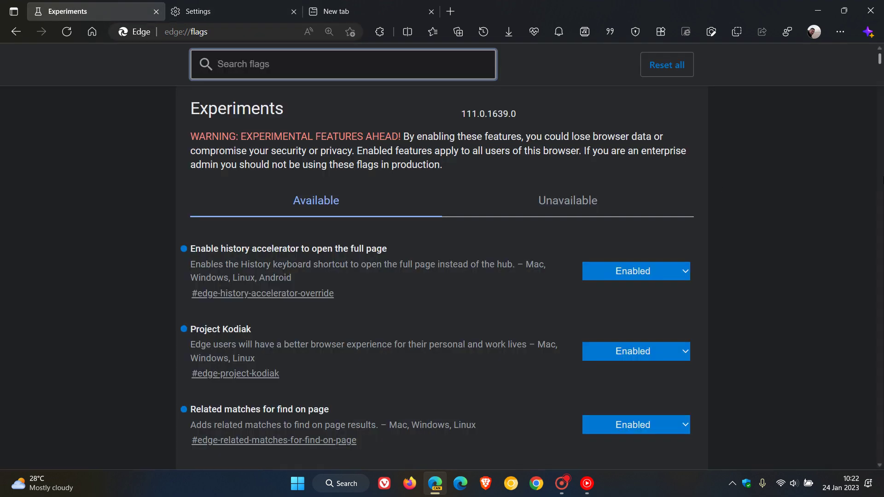
scroll(812, 205, "down", 15)
scroll(824, 230, "down", 5)
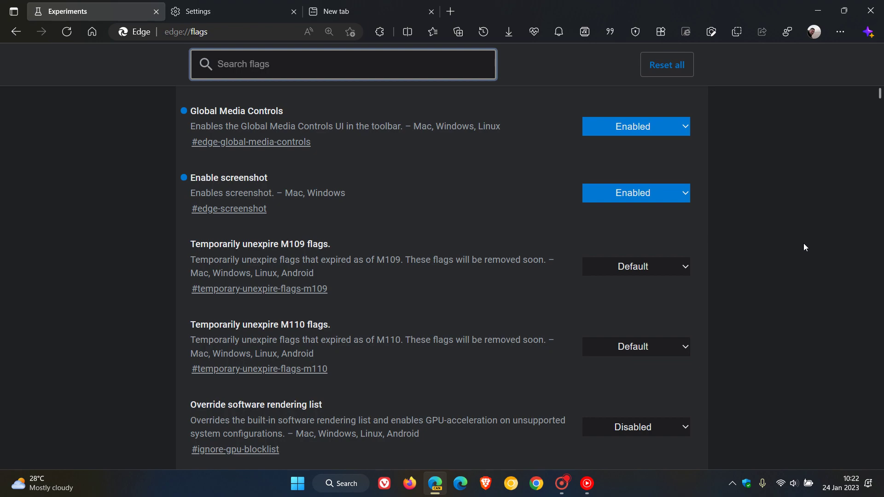
scroll(804, 244, "down", 5)
scroll(804, 244, "up", 10)
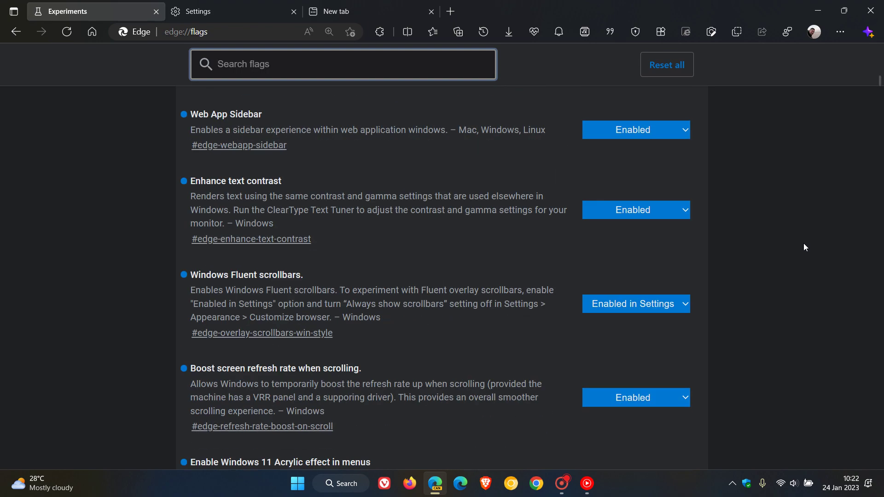
scroll(804, 247, "down", 6)
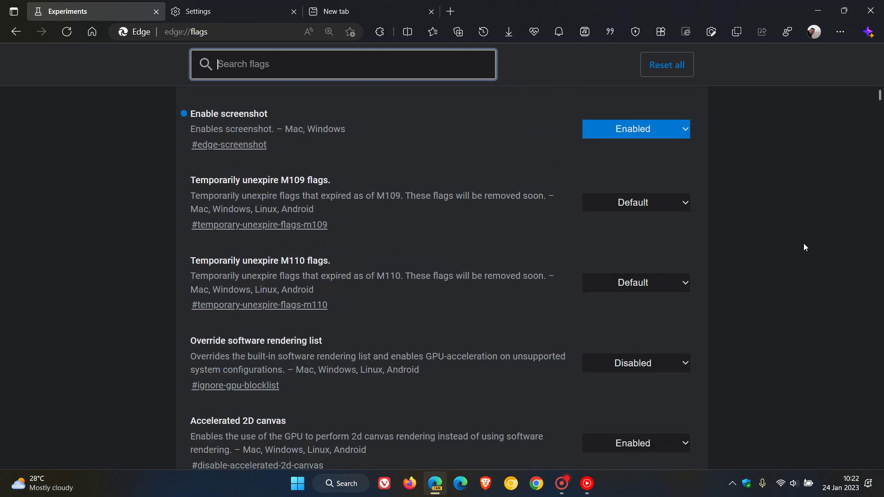
scroll(804, 247, "up", 5)
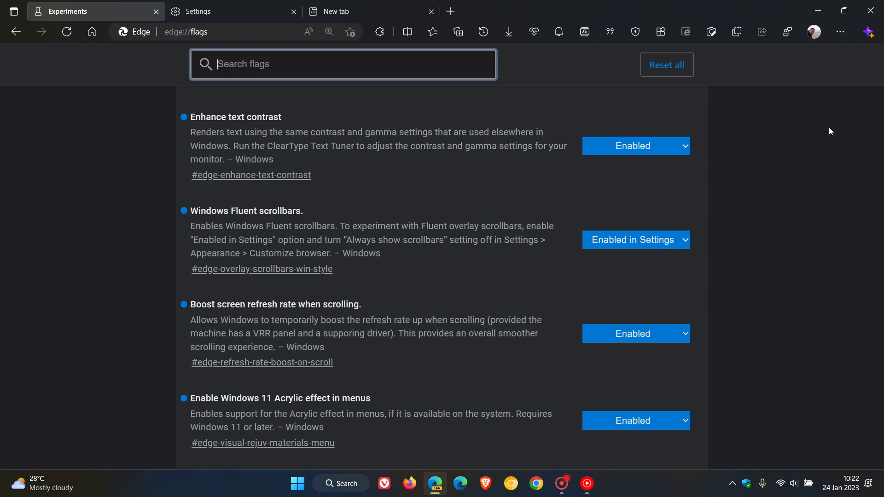
- Scroll up and down the Microsoft new tab page
left_click(357, 11)
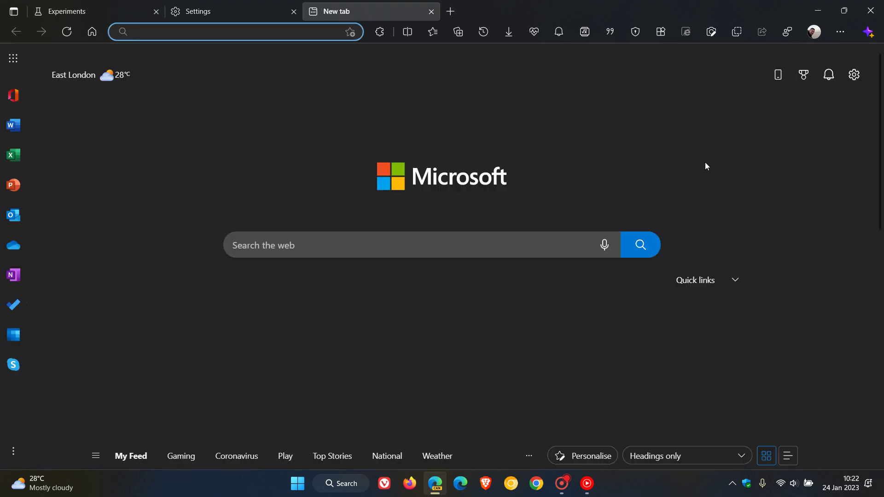
scroll(880, 171, "down", 5)
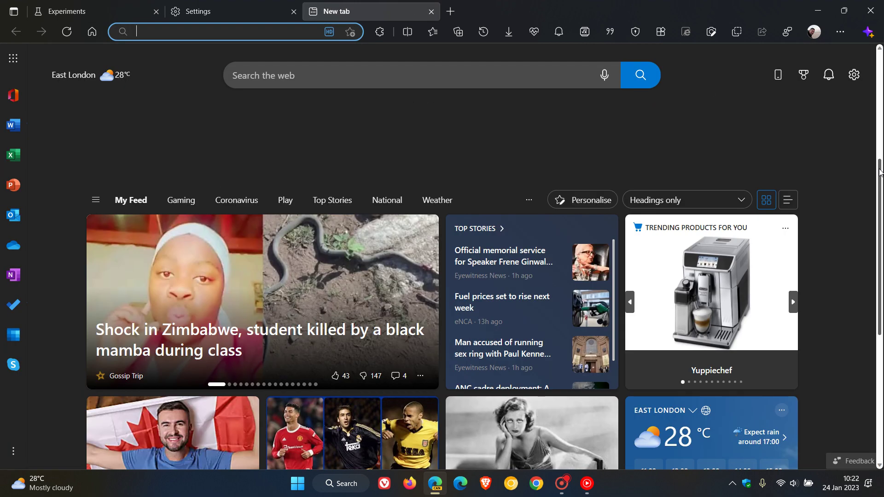
scroll(879, 172, "up", 5)
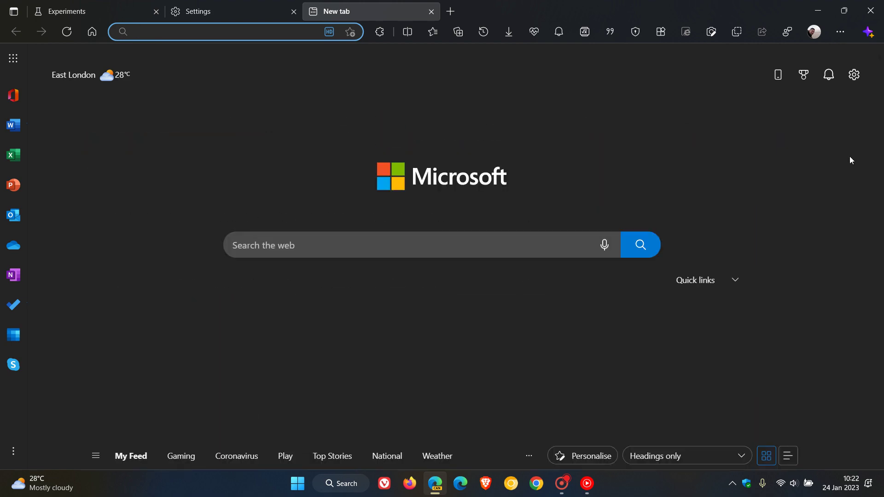
scroll(879, 156, "down", 5)
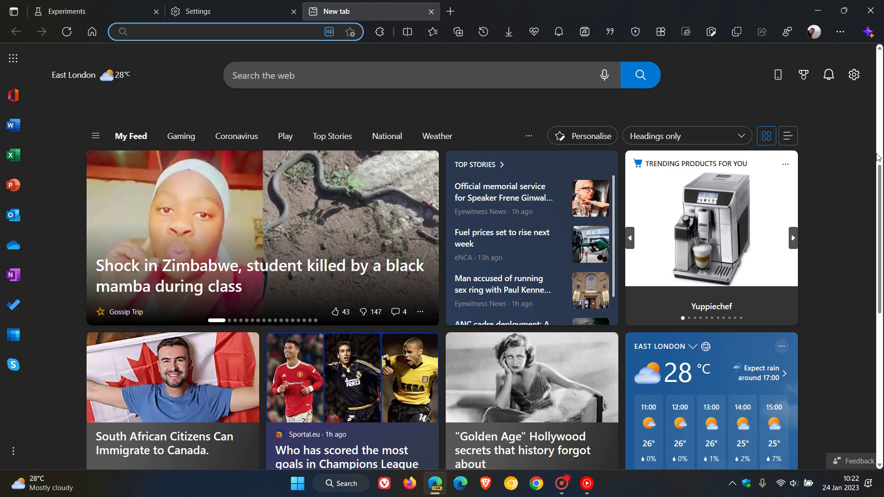
scroll(879, 157, "up", 5)
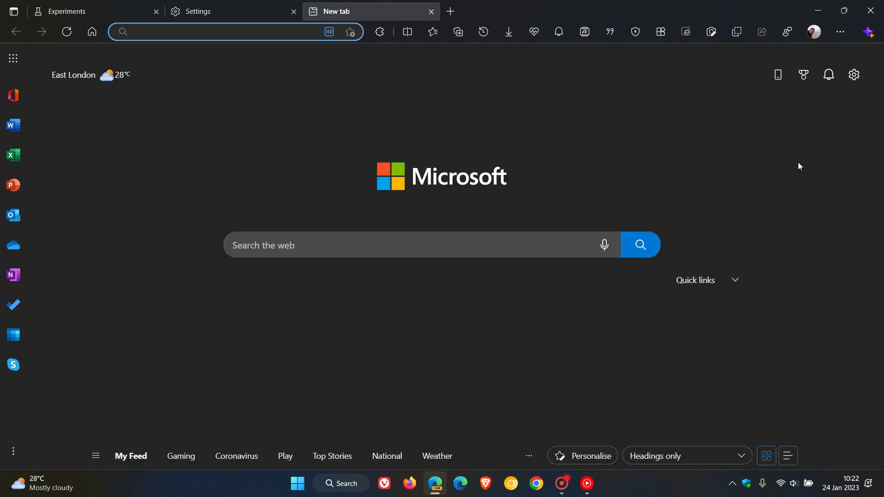
- Turn Always show scrollbars back on in Appearance settings and return to the new tab
left_click(249, 7)
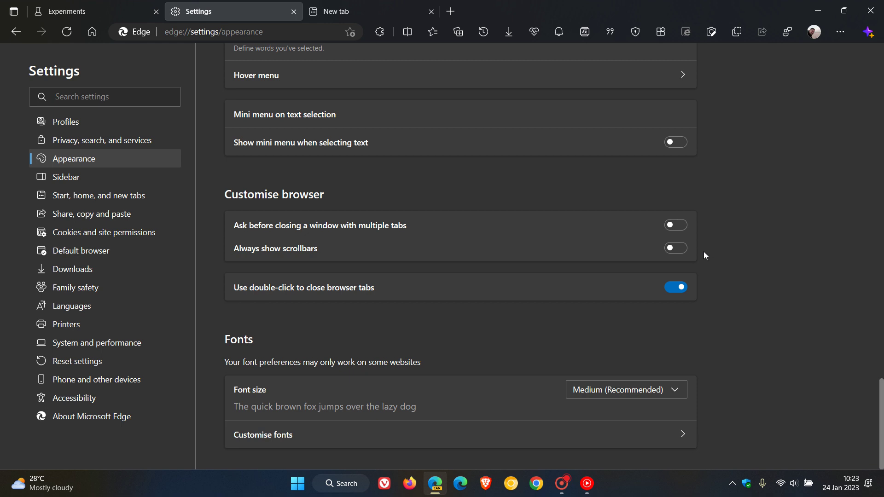
left_click(686, 254)
left_click(667, 256)
left_click(685, 254)
left_click(356, 13)
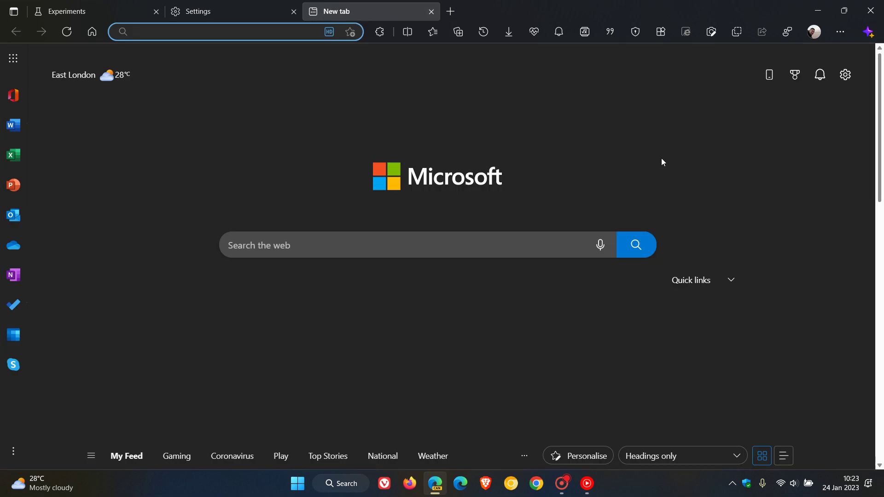